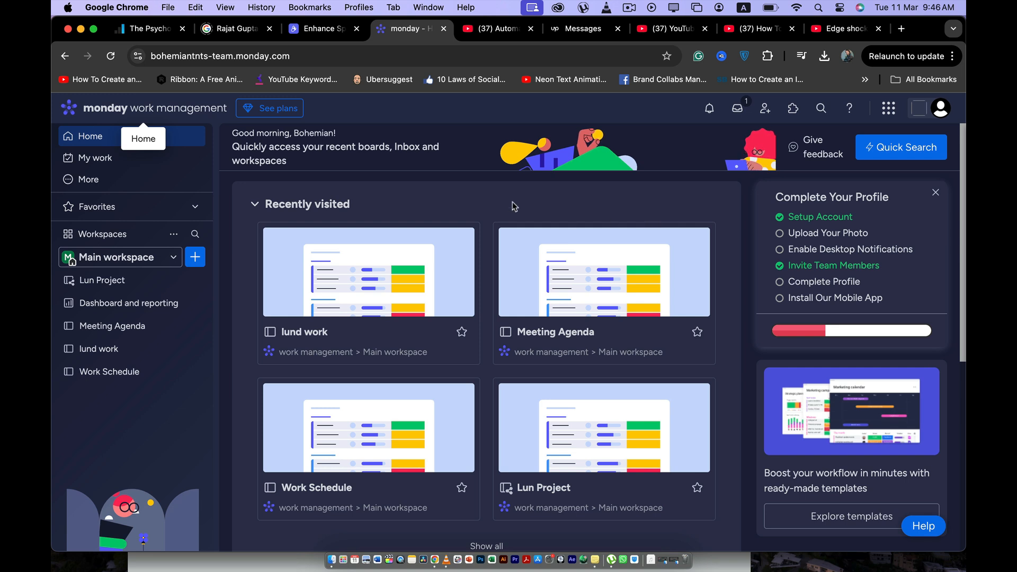
- Open the Lun Project board and go to its automation center
scroll(515, 206, "down", 1)
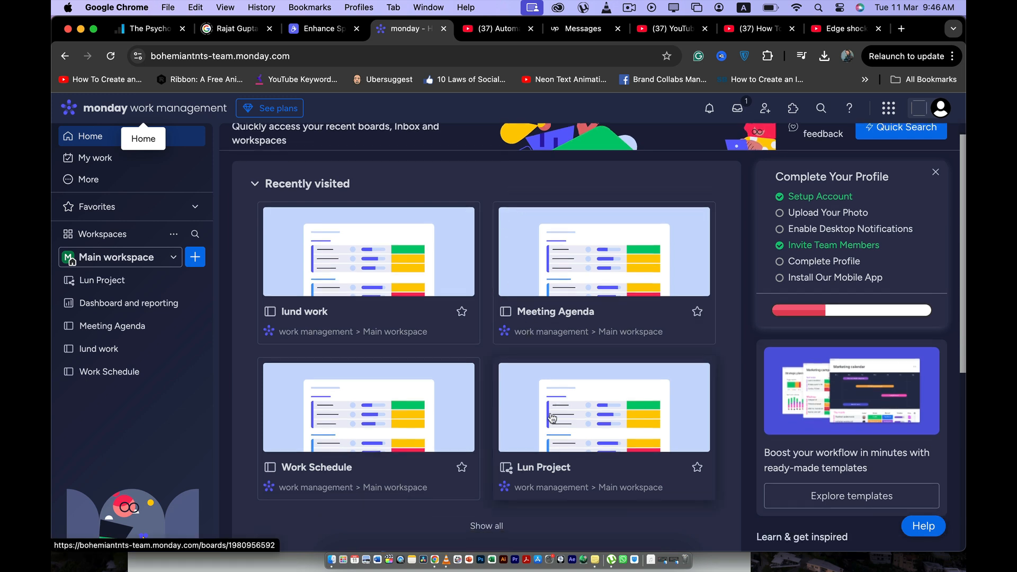
left_click(544, 421)
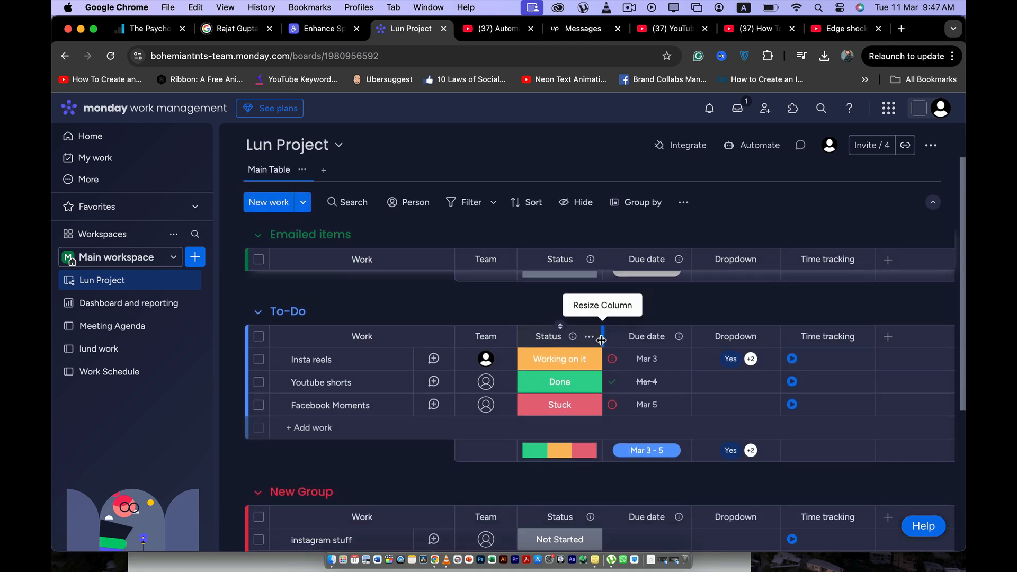
left_click(760, 154)
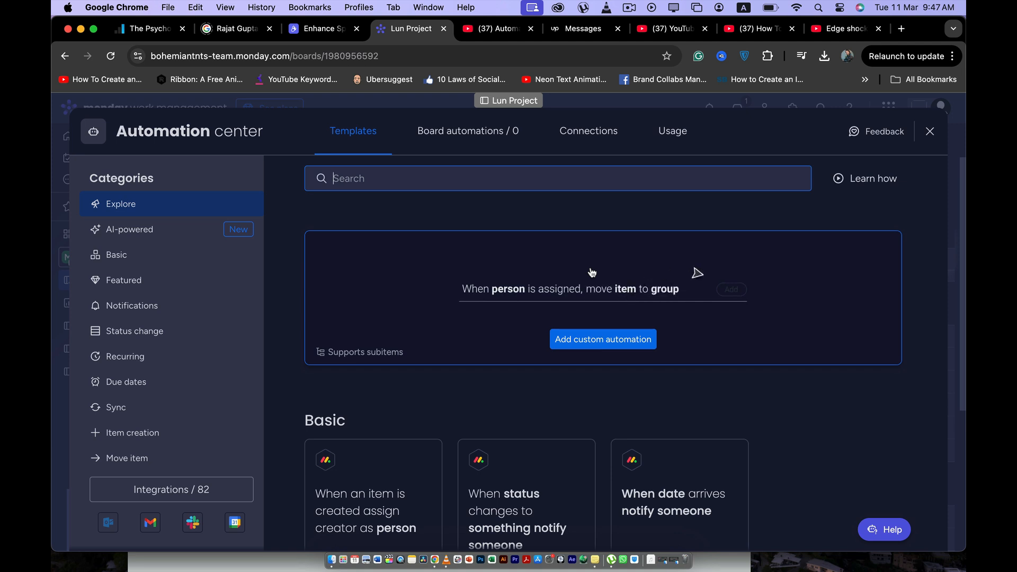
- Examine the custom automation option and the Basic and Featured automation templates
scroll(580, 313, "down", 1)
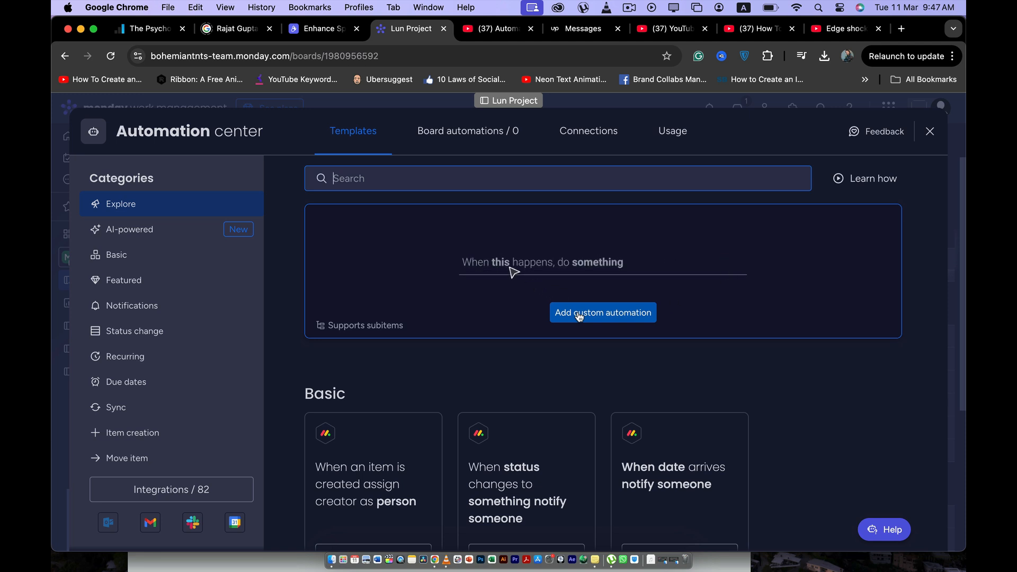
scroll(541, 364, "down", 5)
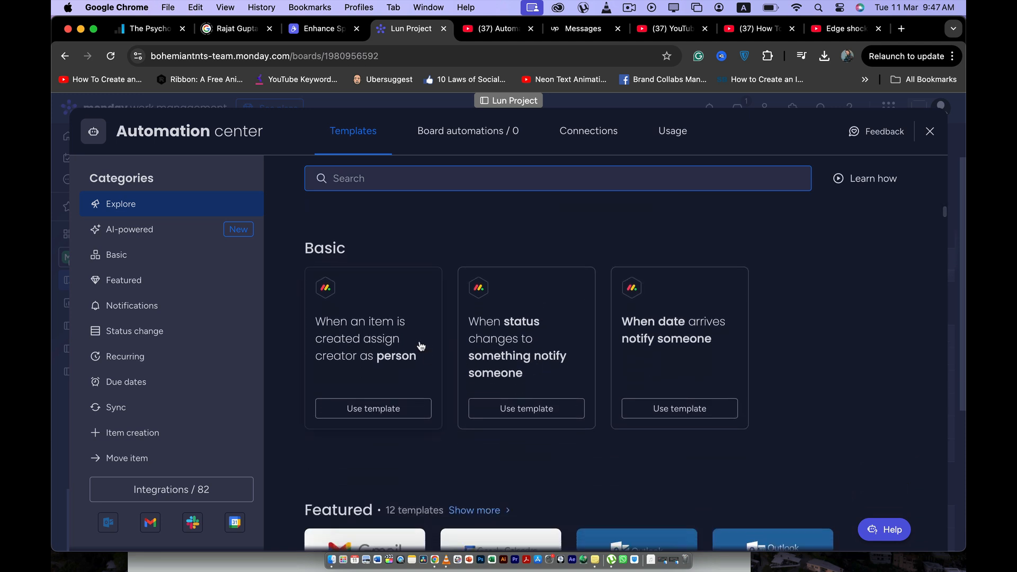
scroll(434, 346, "down", 1)
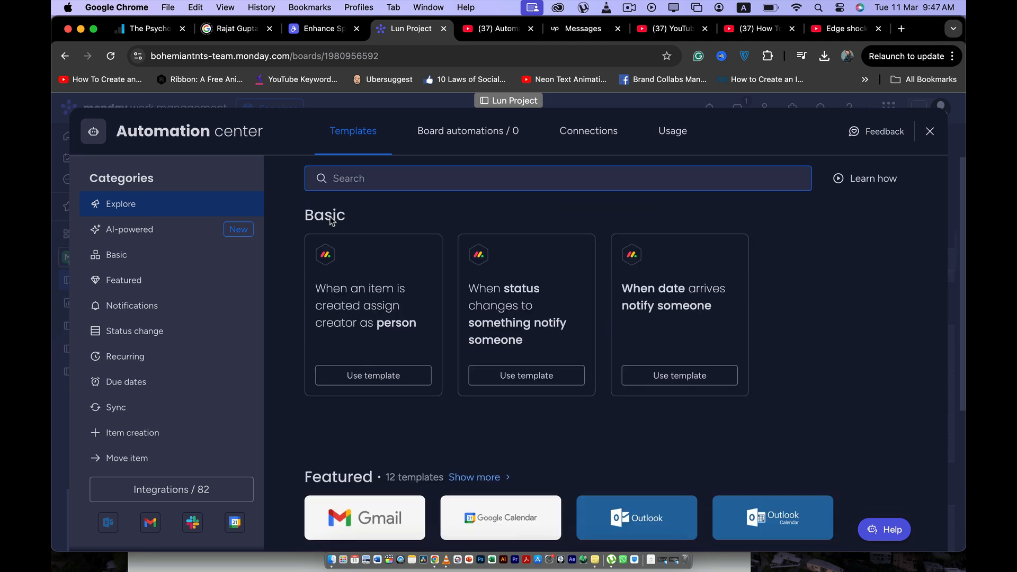
scroll(450, 331, "down", 2)
scroll(449, 332, "up", 2)
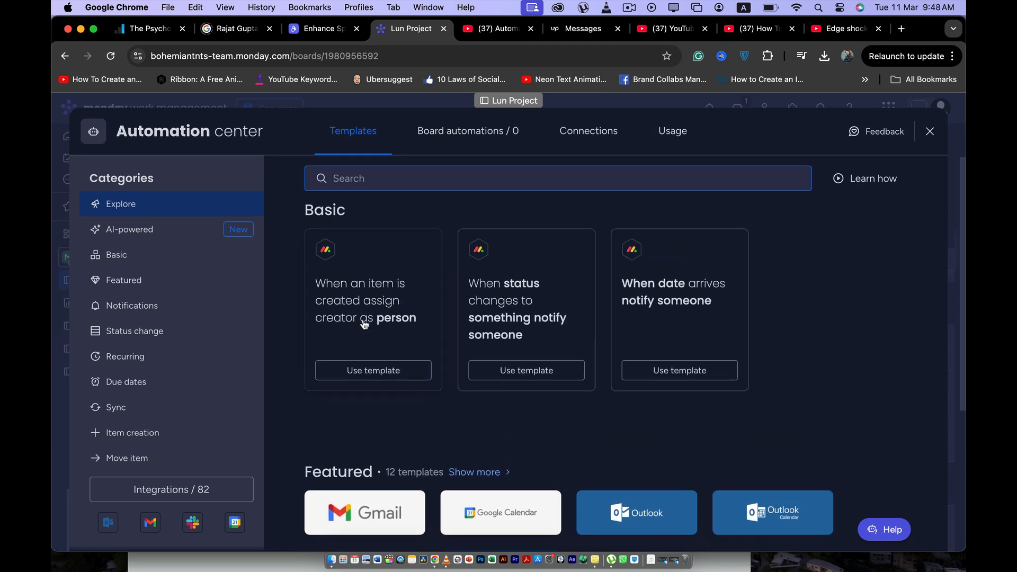
scroll(381, 328, "up", 1)
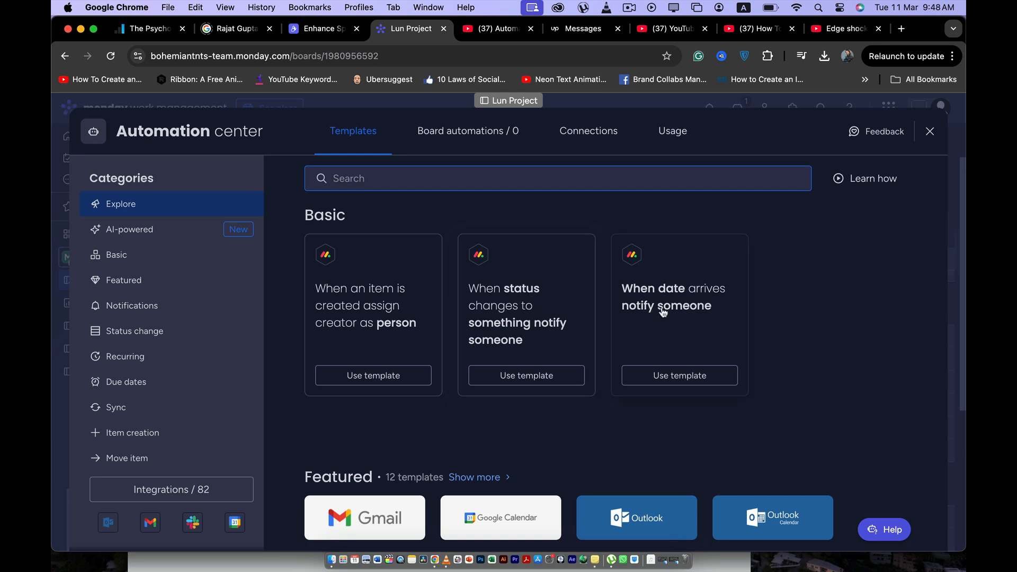
scroll(662, 323, "up", 2)
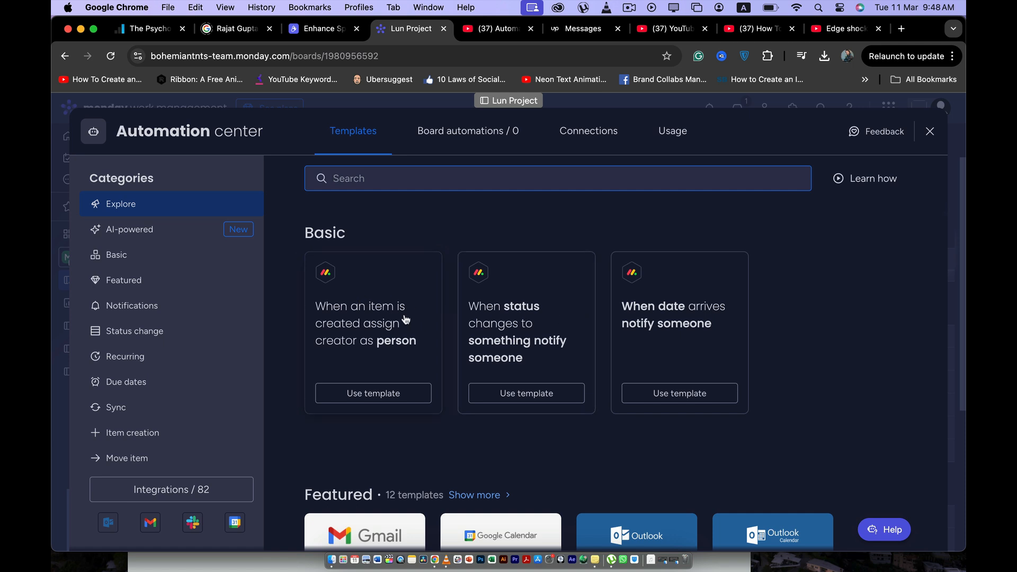
scroll(406, 319, "up", 5)
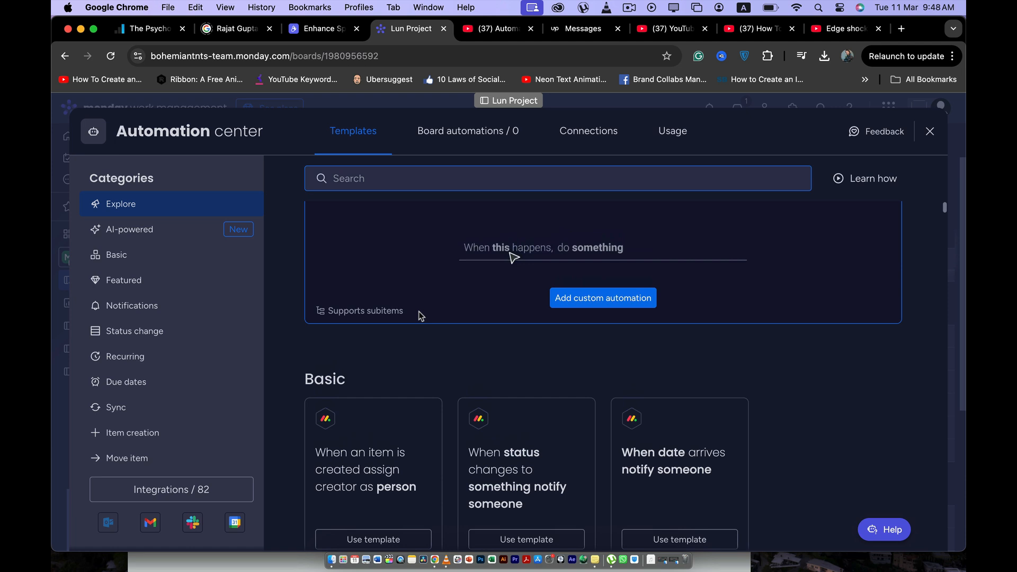
scroll(523, 330, "up", 1)
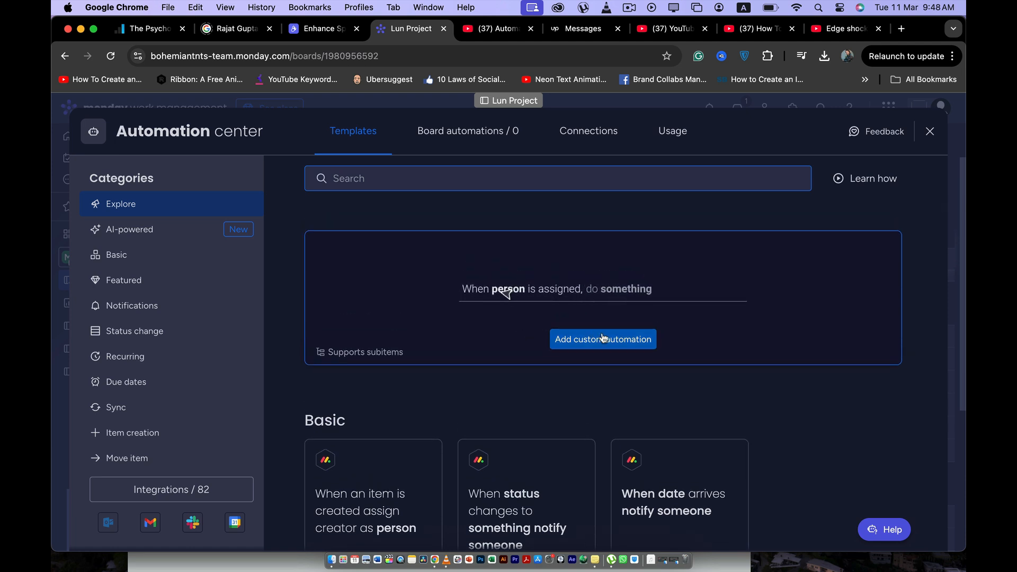
- Start a custom automation with "item created" as its trigger
left_click(618, 342)
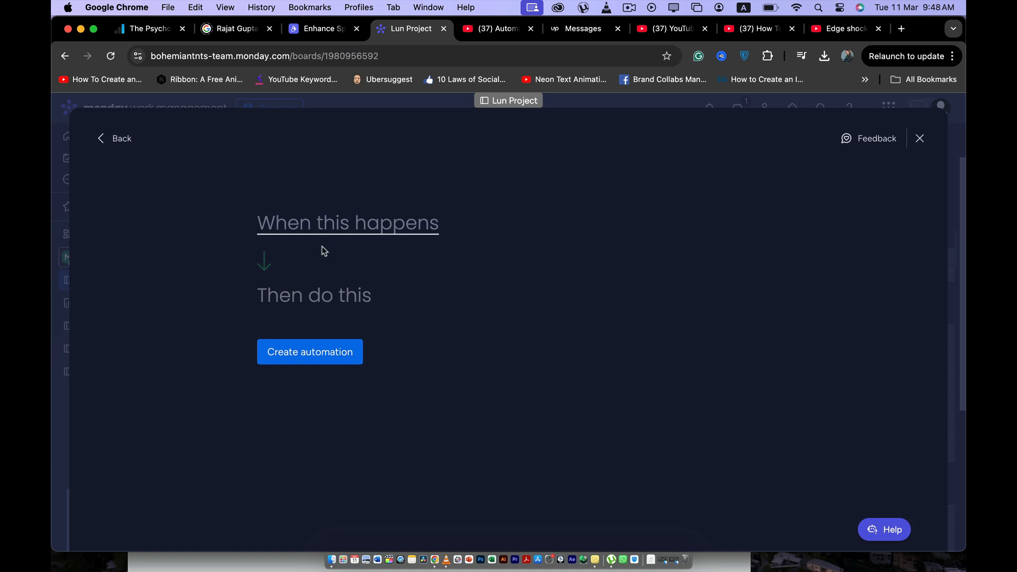
left_click(375, 227)
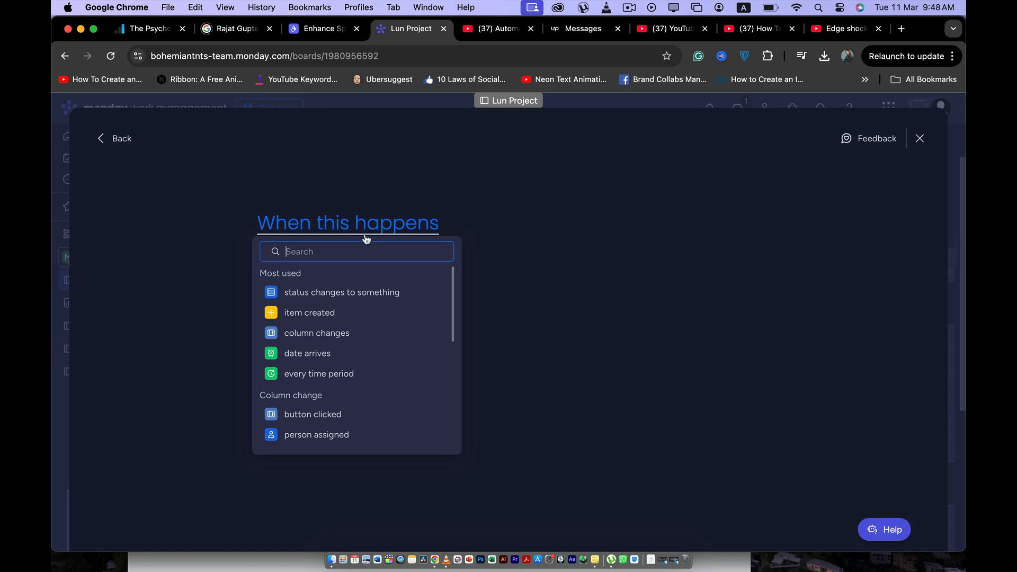
left_click(356, 315)
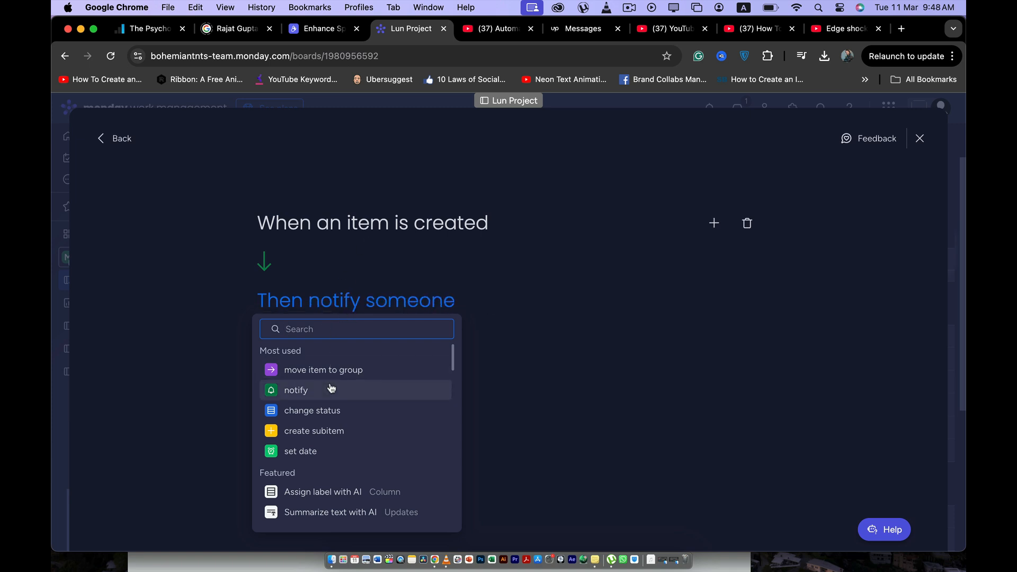
- Set the automation's action to notify and choose a specific team member as the recipient
scroll(331, 389, "down", 1)
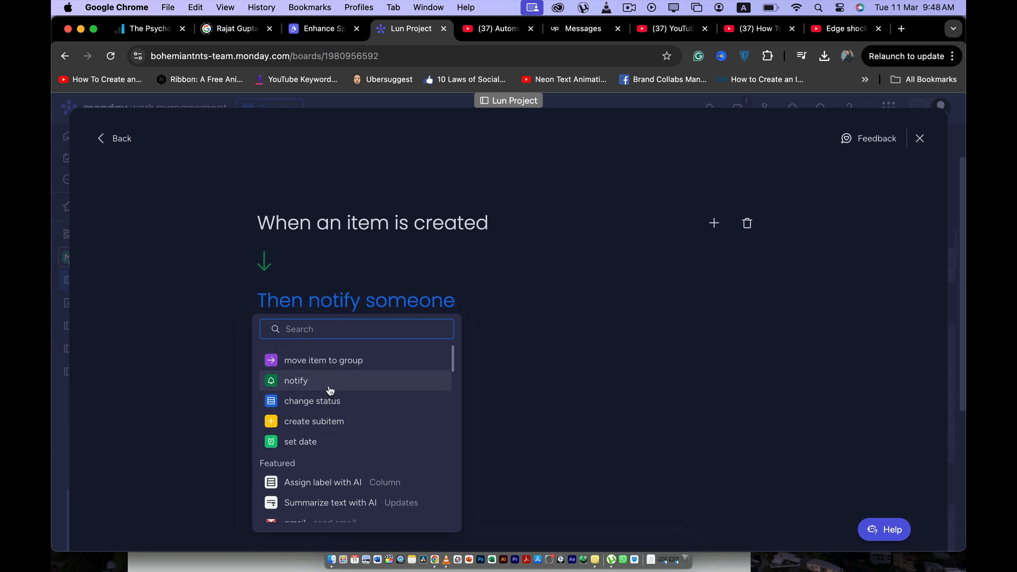
left_click(330, 390)
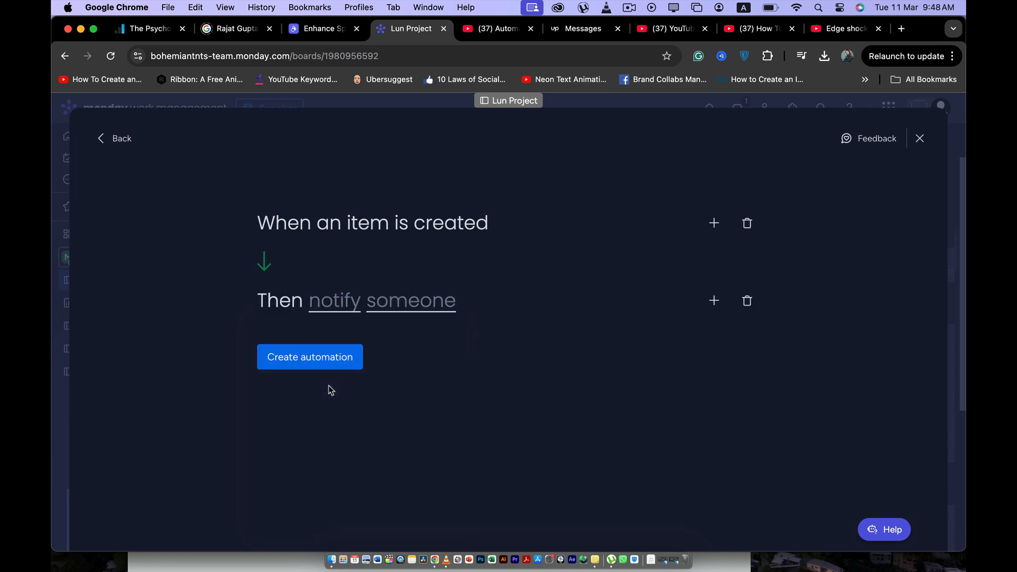
left_click(419, 305)
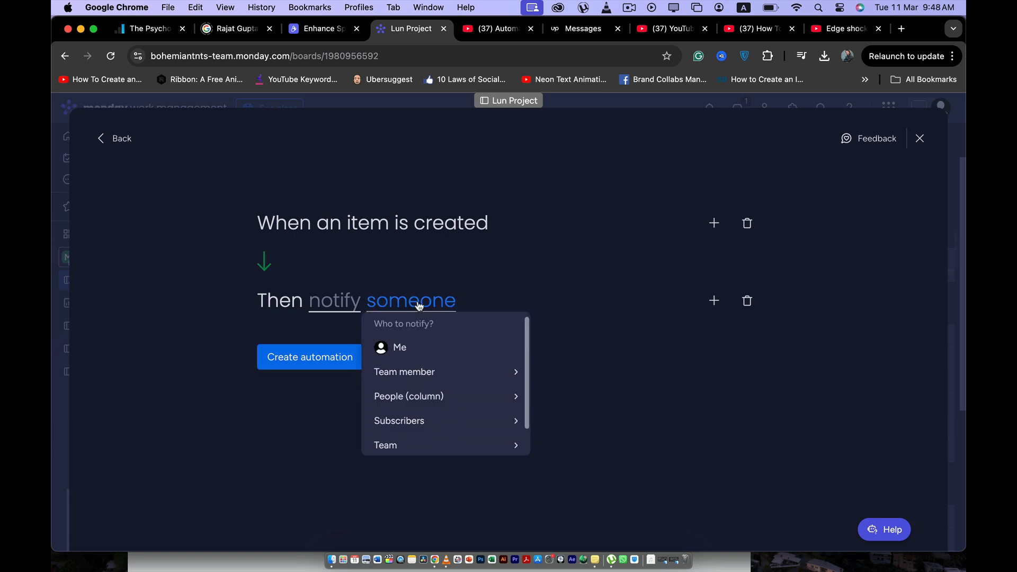
left_click(418, 372)
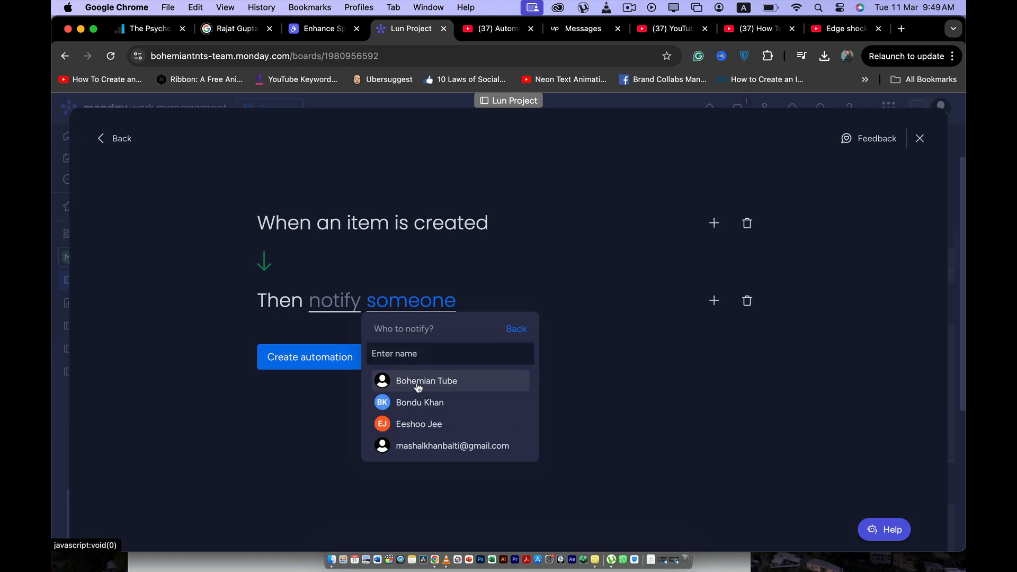
left_click(426, 409)
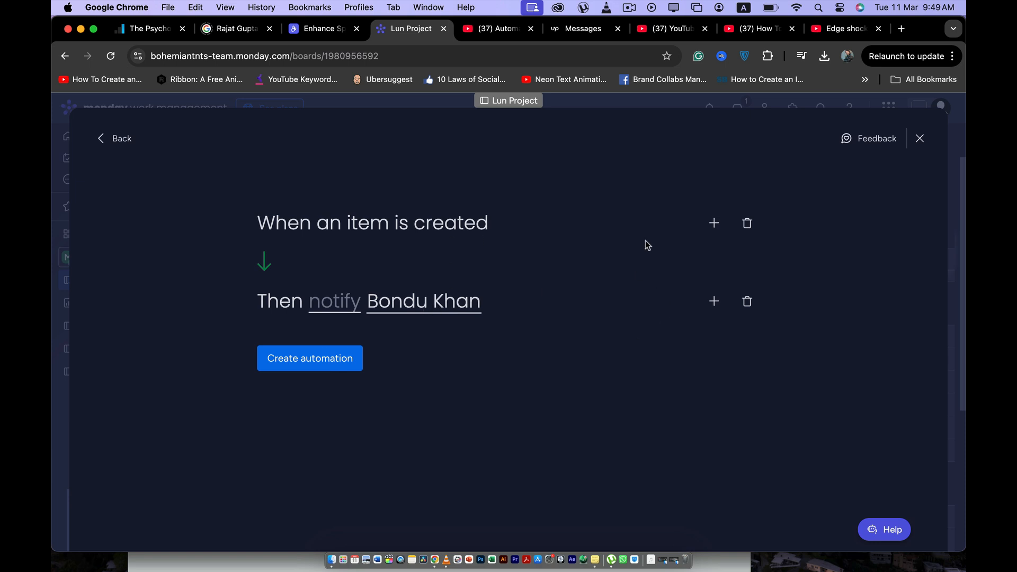
left_click(714, 223)
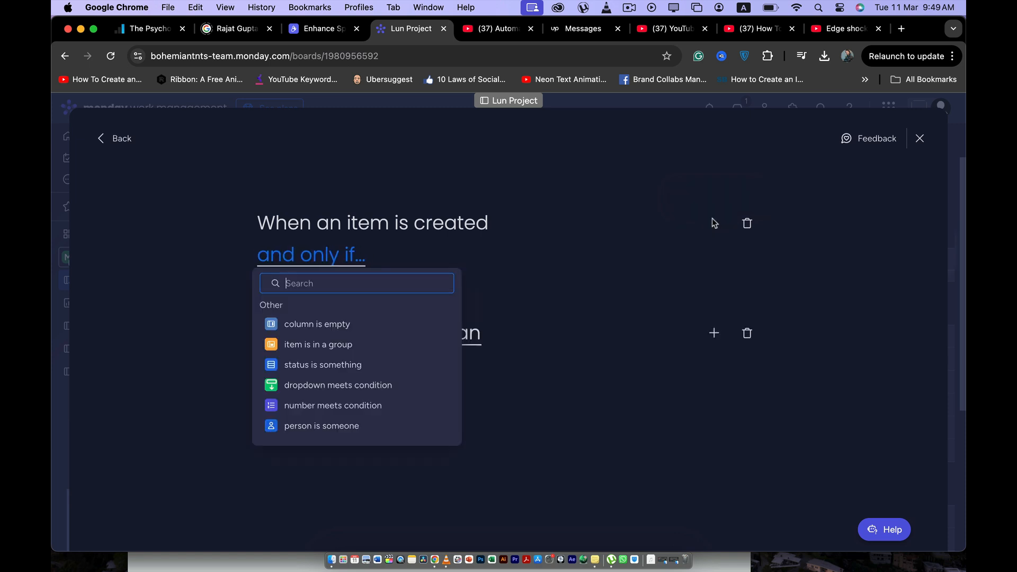
left_click(346, 364)
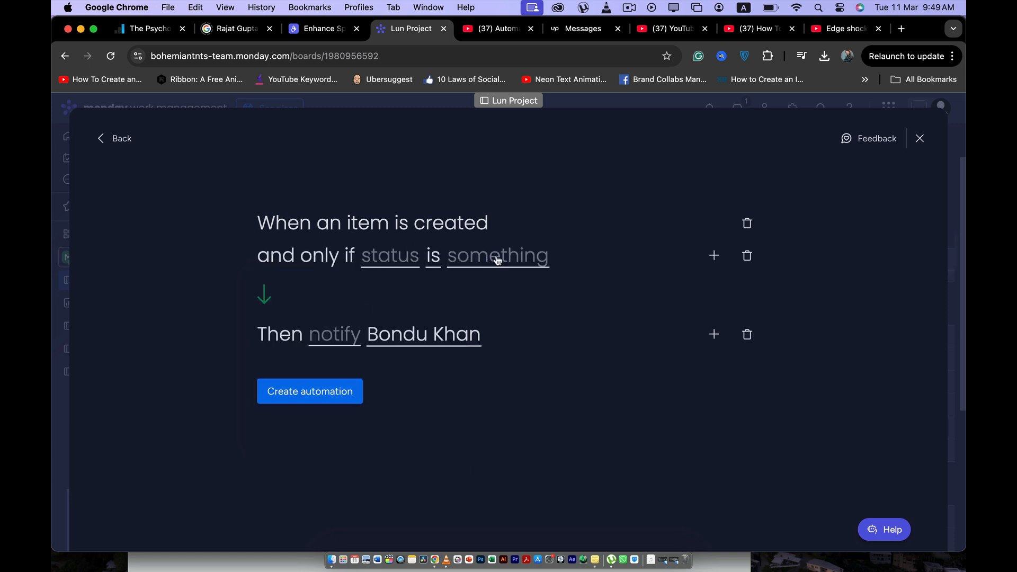
left_click(405, 262)
left_click(669, 294)
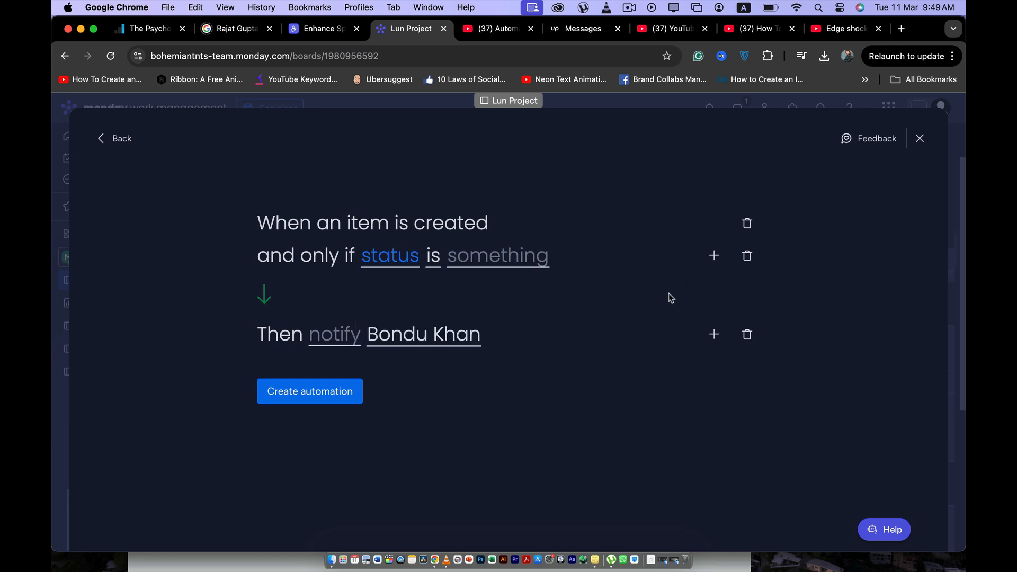
left_click(744, 267)
- Add a condition to the trigger so it applies only if the item is in the Emailed items group
left_click(713, 225)
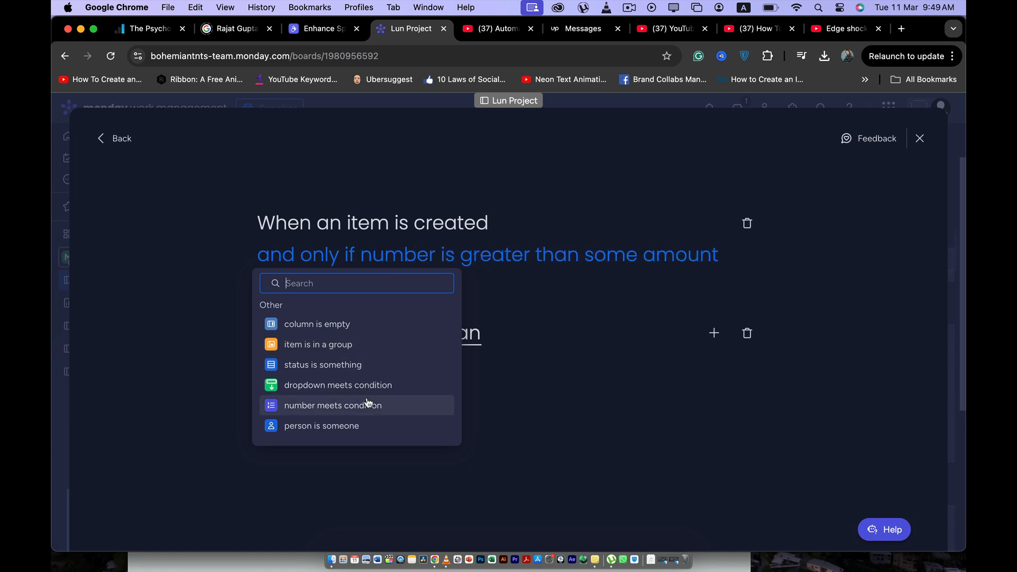
left_click(354, 346)
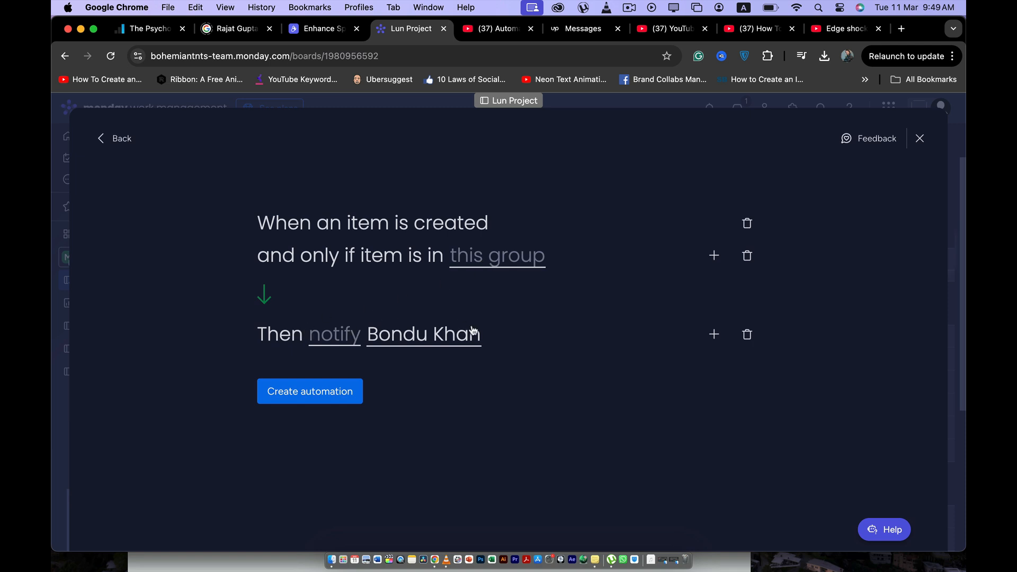
left_click(486, 264)
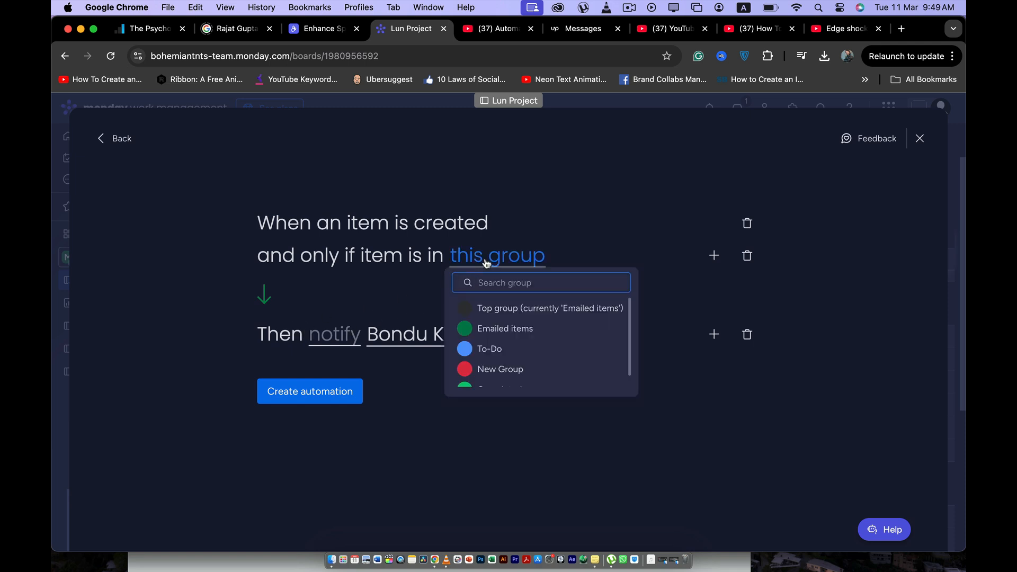
scroll(503, 318, "down", 1)
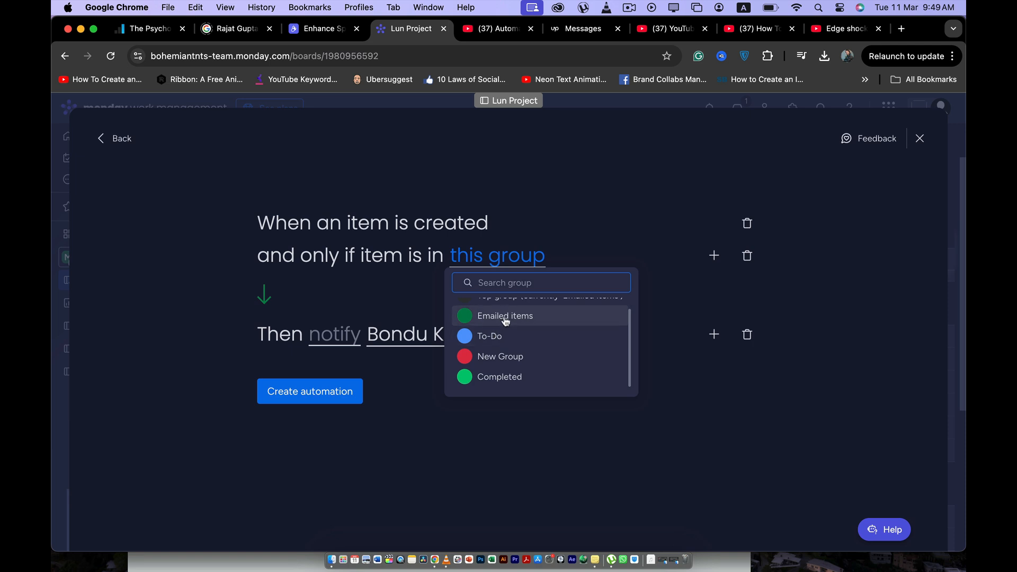
left_click(506, 317)
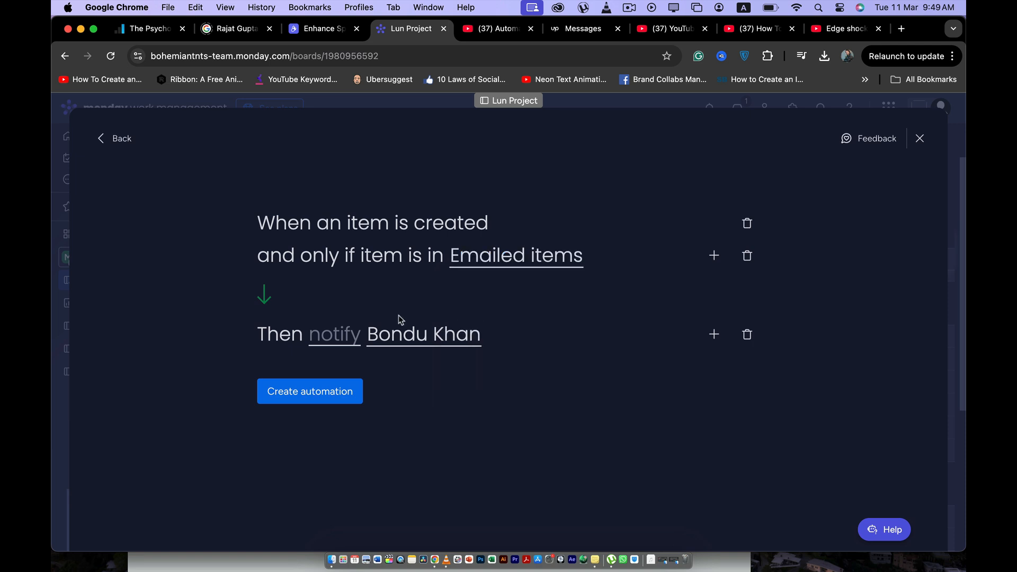
- Add a "change status" action after the notify action
left_click(351, 336)
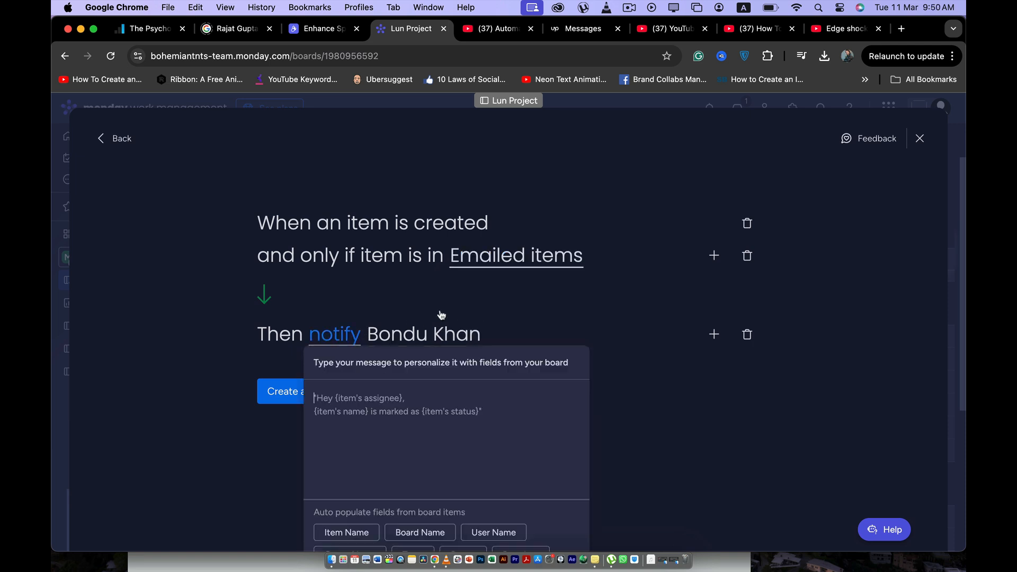
left_click(556, 315)
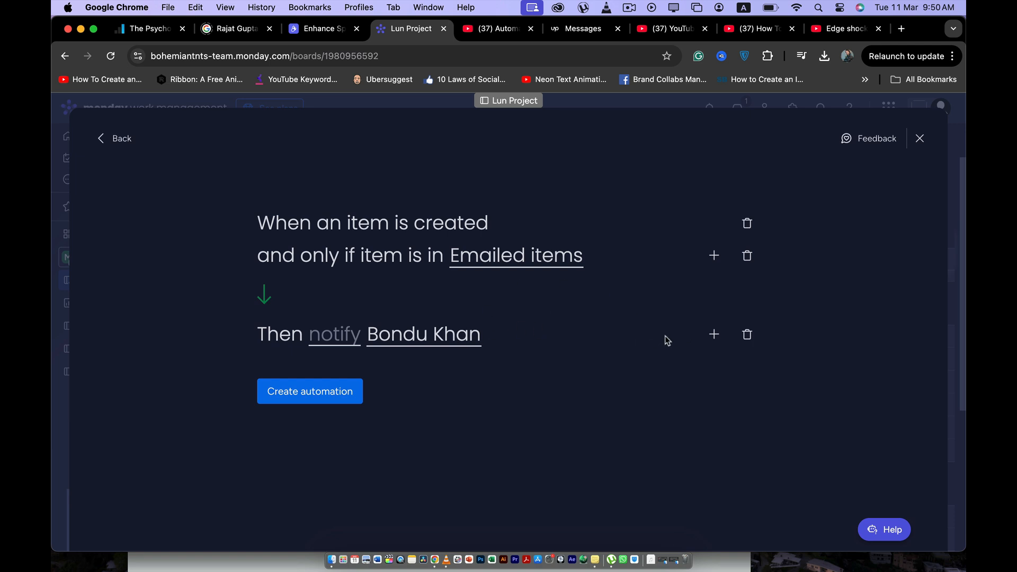
left_click(715, 337)
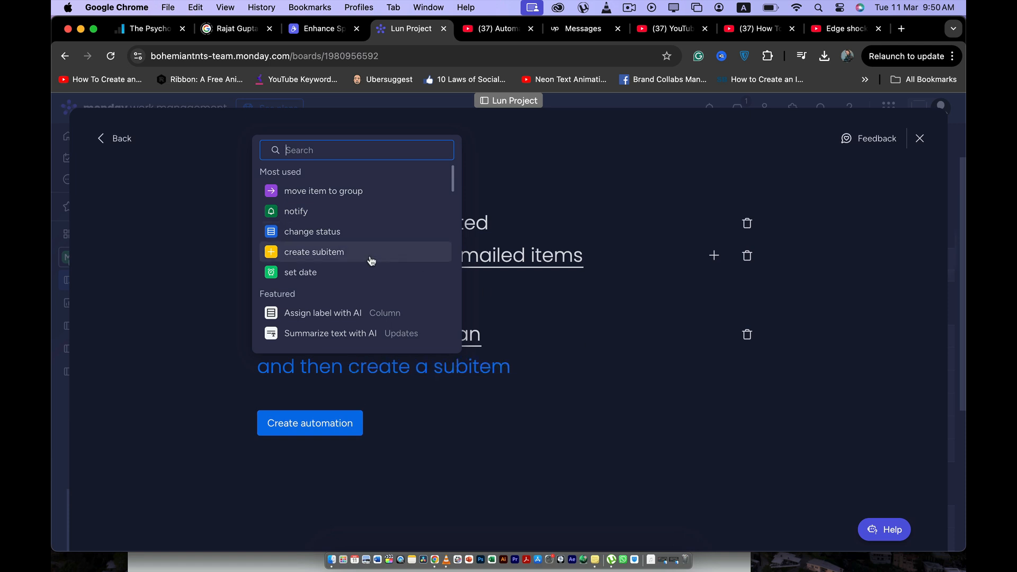
scroll(371, 258, "down", 5)
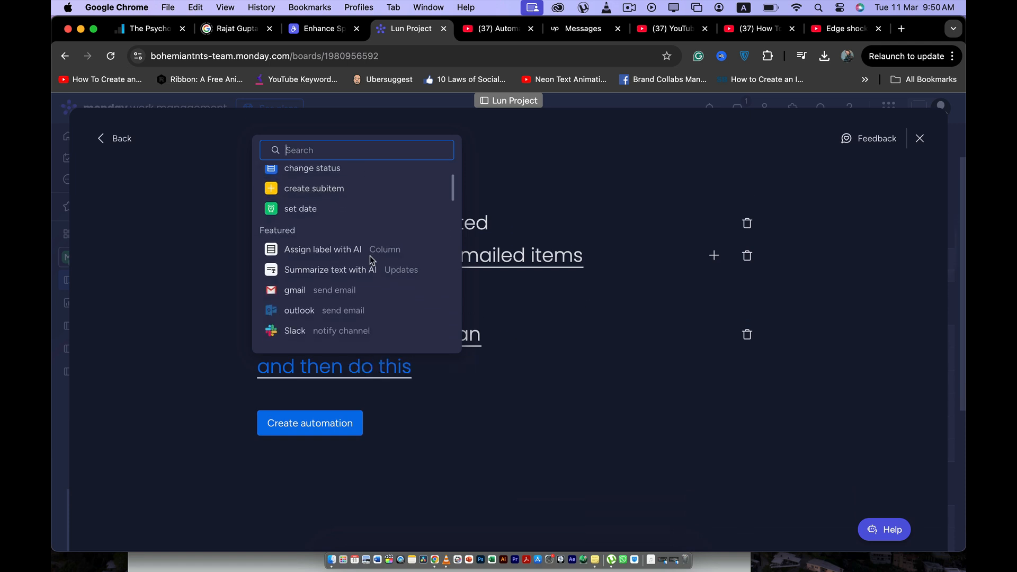
scroll(368, 263, "down", 4)
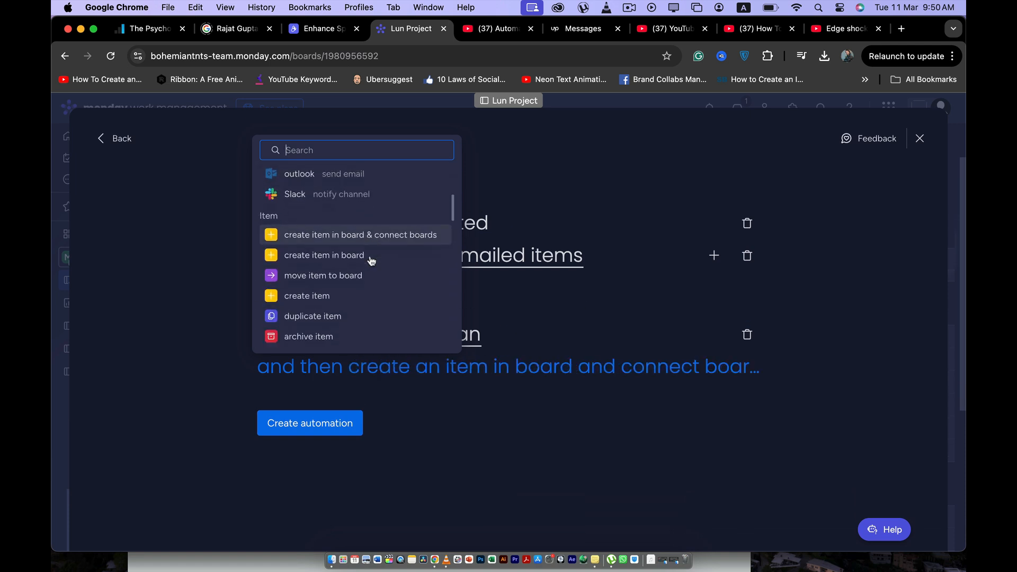
scroll(360, 270, "down", 1)
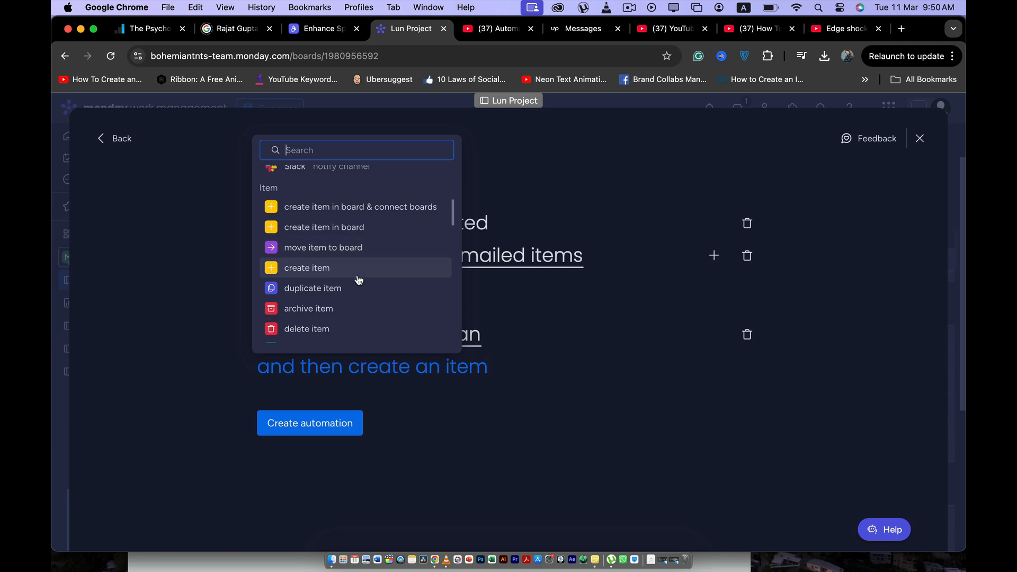
scroll(358, 280, "up", 10)
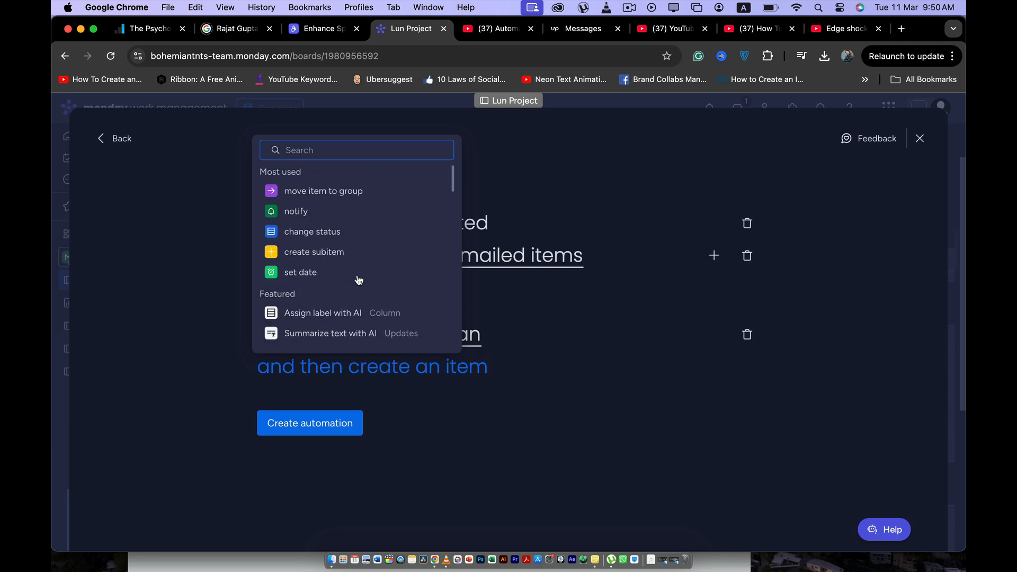
left_click(332, 234)
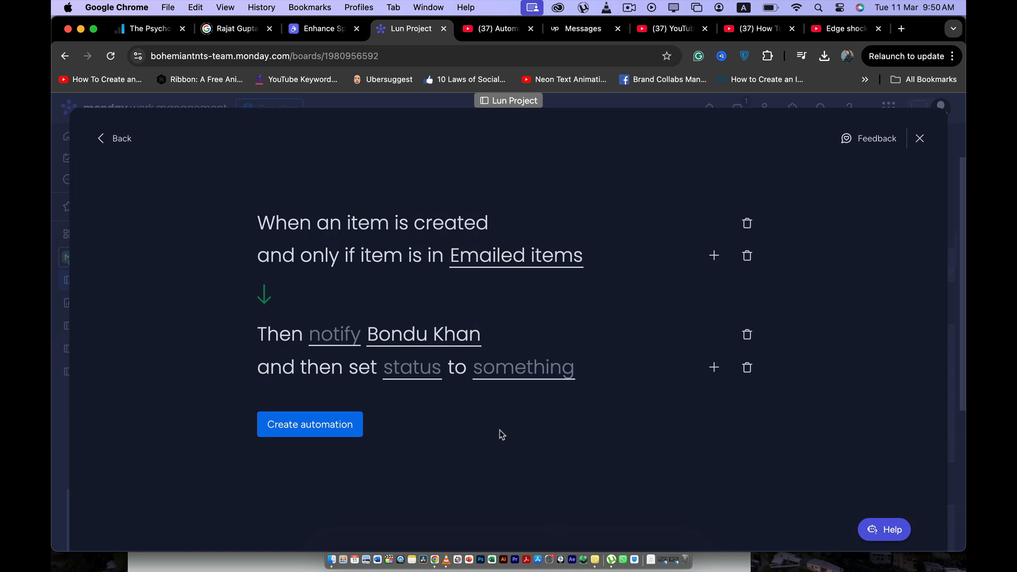